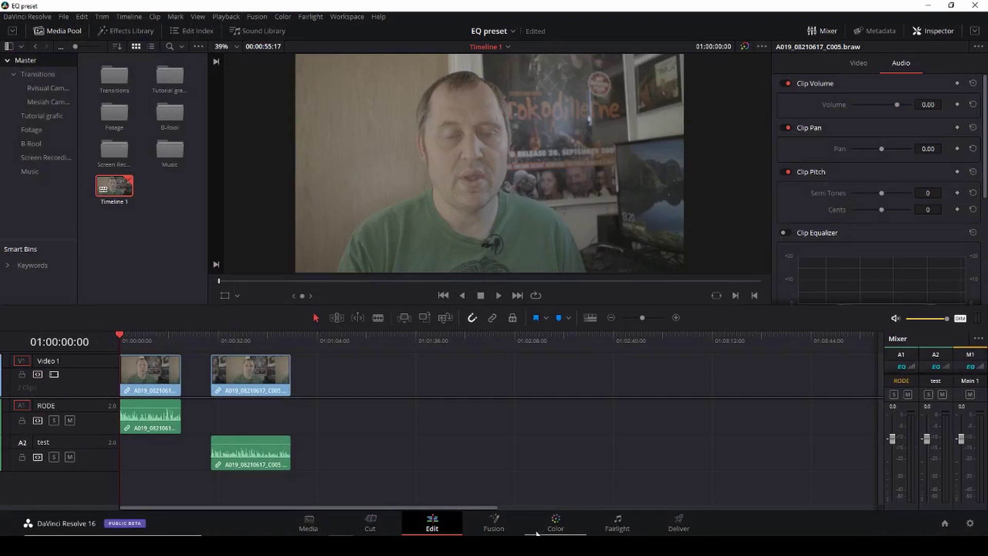
- On the Fairlight page, enable the RODE EQ's Band 1 low cut at 99 Hz and Band 6 high cut near 14.6 kHz
click(621, 532)
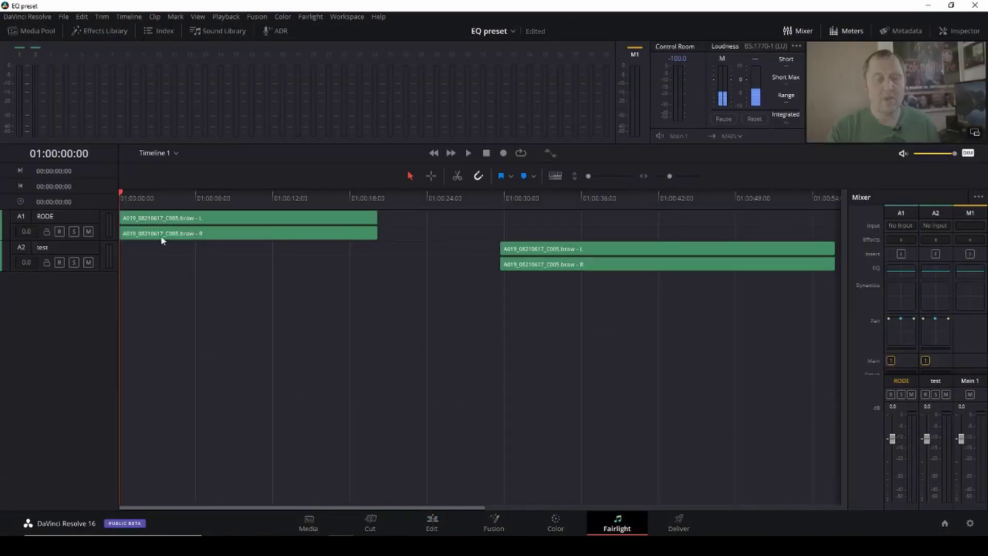
click(152, 216)
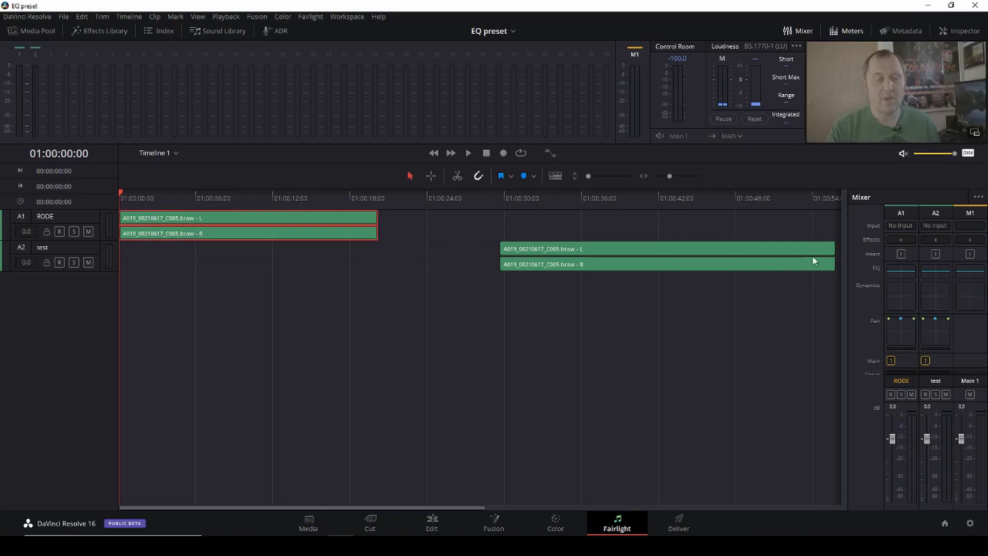
click(901, 272)
click(264, 306)
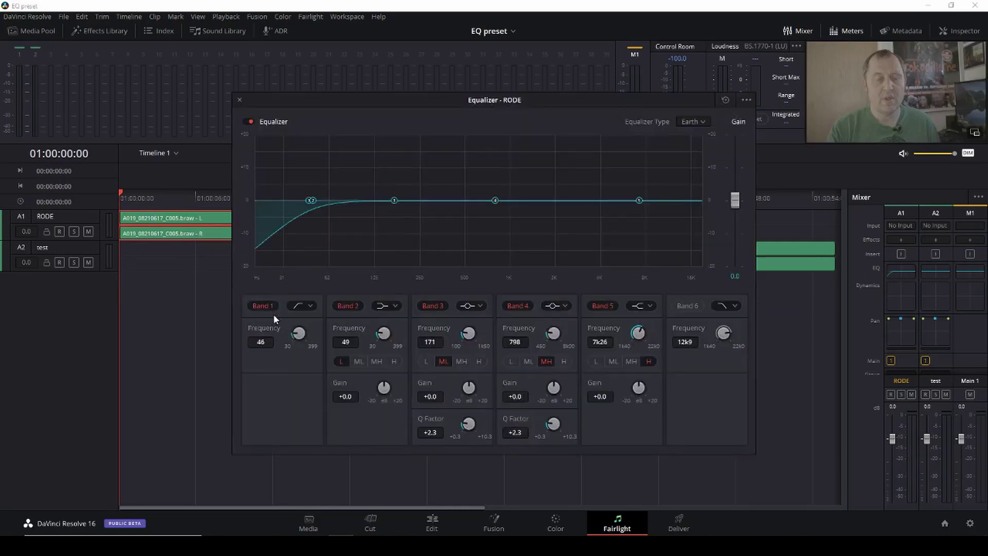
drag(299, 334, 340, 342)
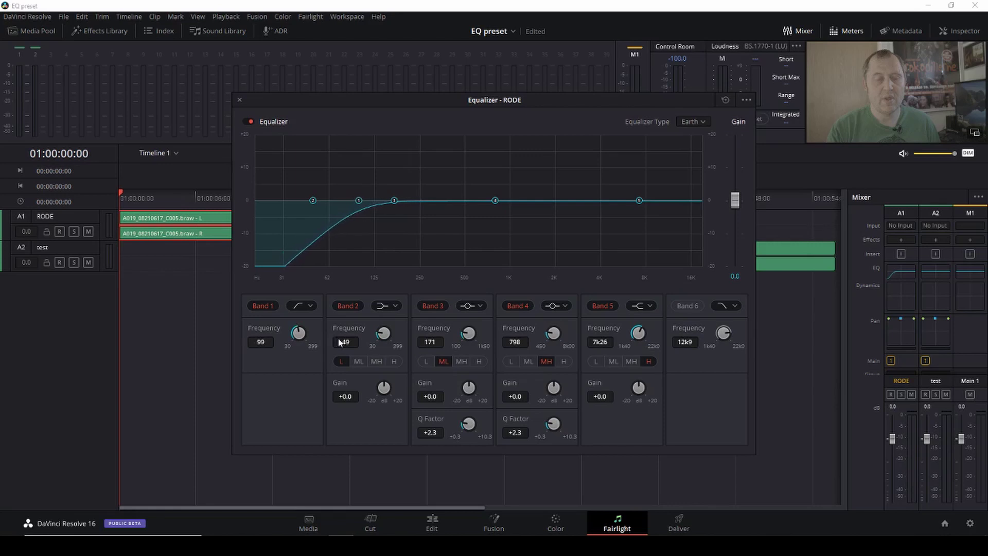
click(687, 306)
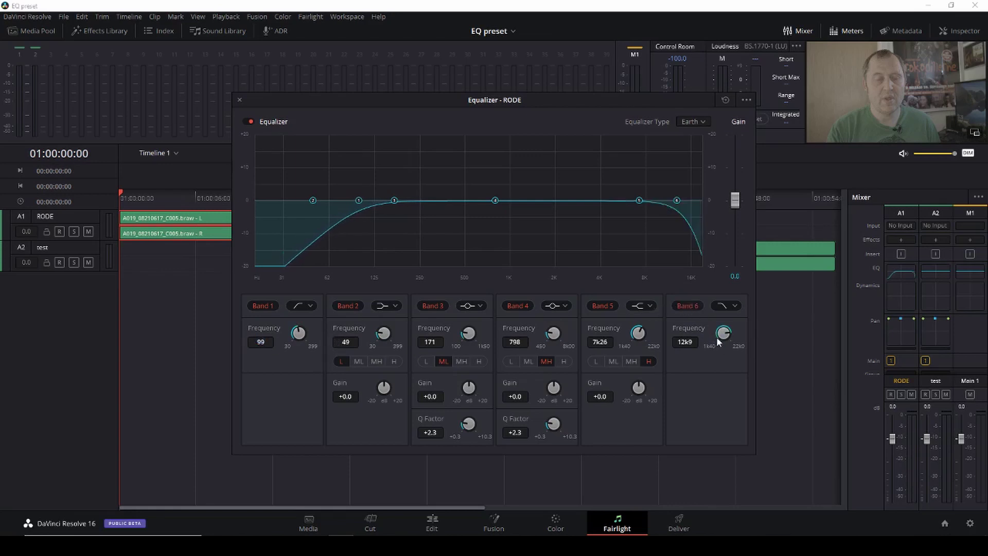
drag(726, 335, 732, 332)
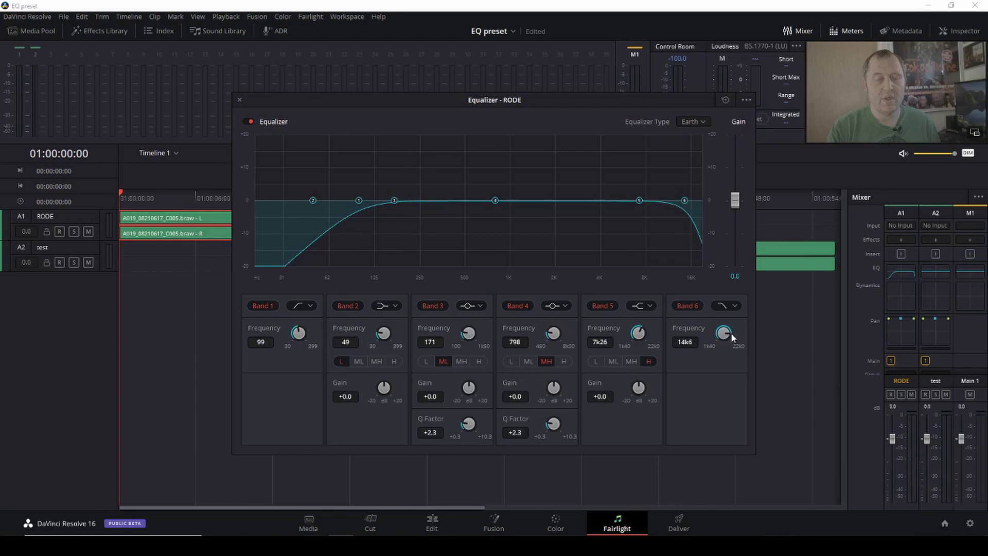
- Save the project and, during playback, make Band 3 a narrow −10 dB notch at 375 Hz
key(ctrl+s)
drag(567, 427, 629, 438)
drag(470, 388, 681, 403)
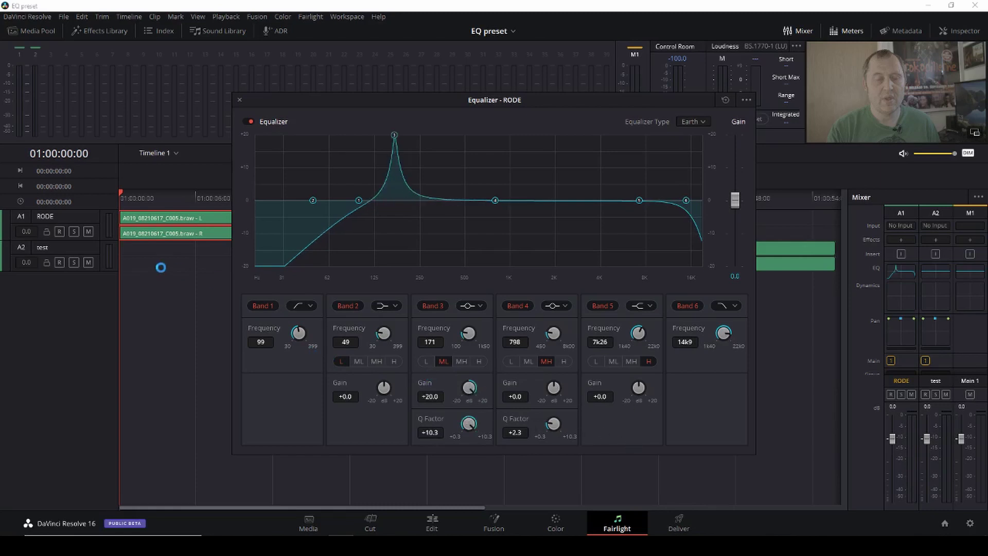
key(space)
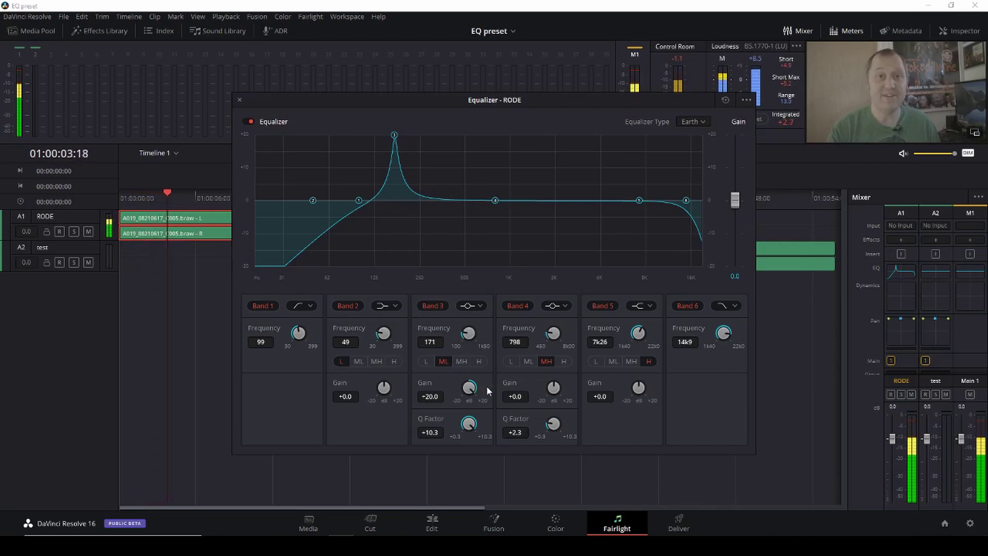
drag(471, 333, 515, 344)
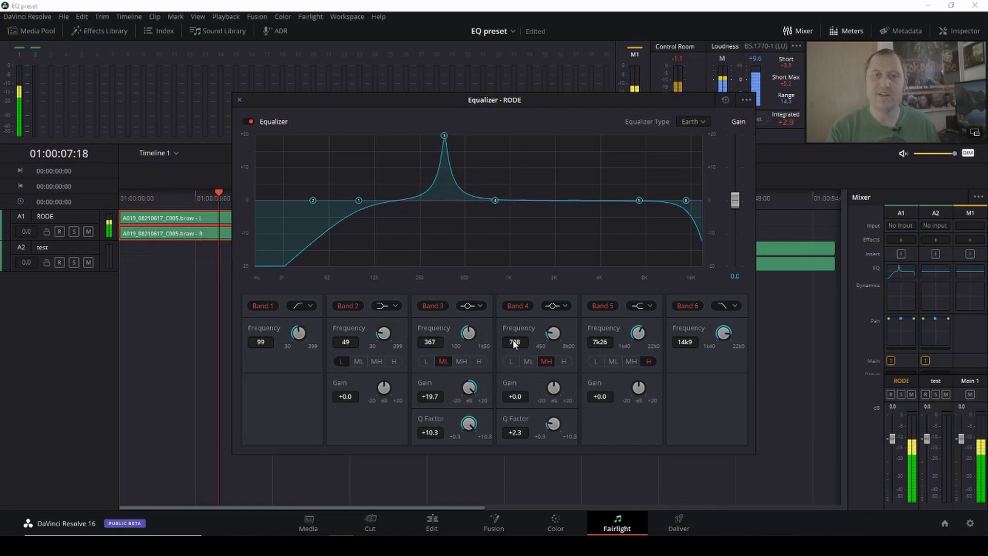
drag(469, 387, 359, 411)
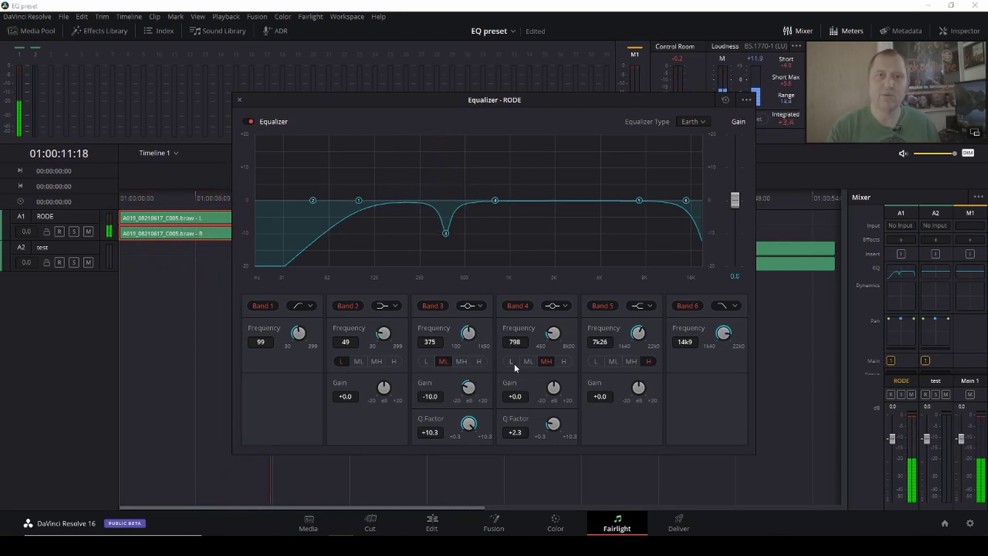
- Make Band 4 a narrow −7.3 dB notch at 1.35 kHz
mouse_move(558, 422)
mouse_down()
mouse_move(590, 392)
mouse_move(648, 409)
mouse_up()
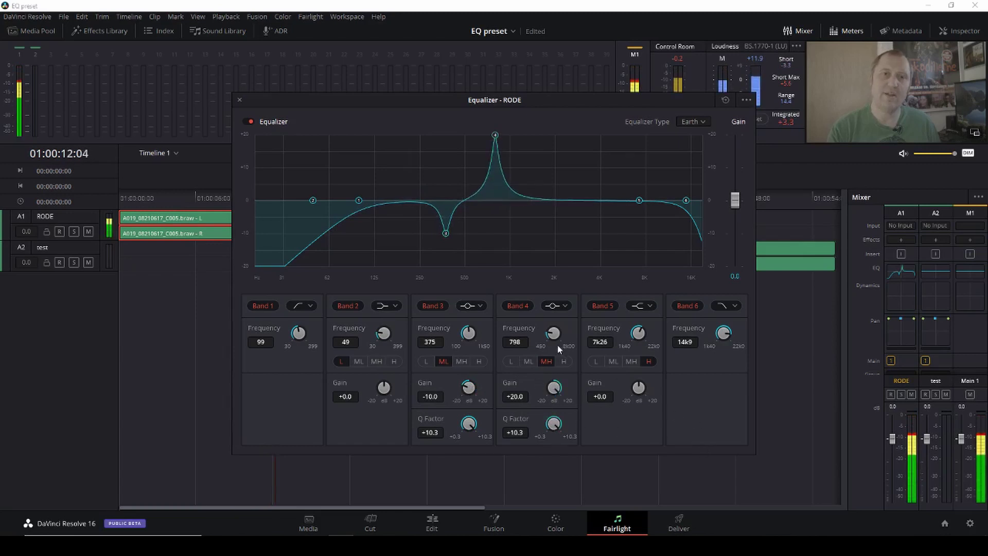
drag(553, 335, 586, 335)
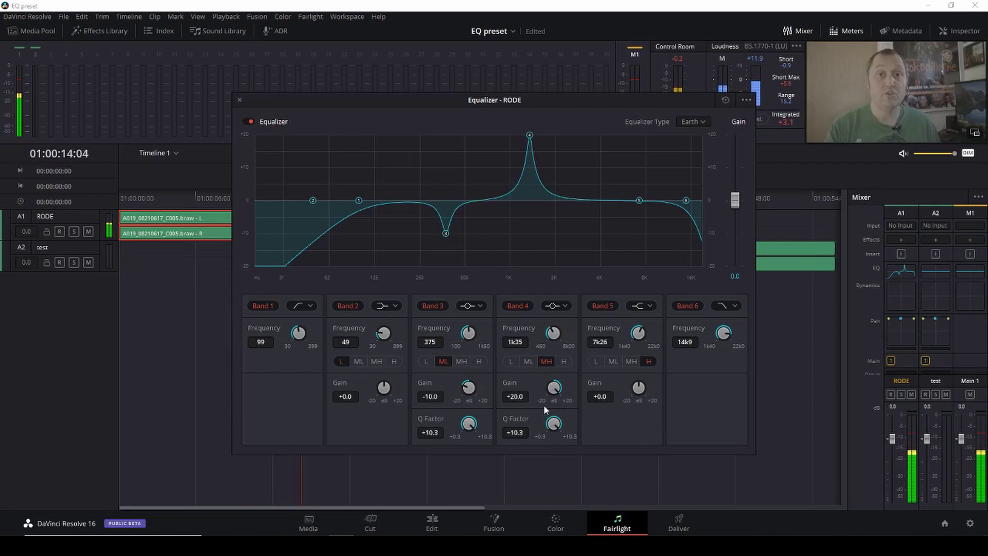
drag(554, 387, 456, 419)
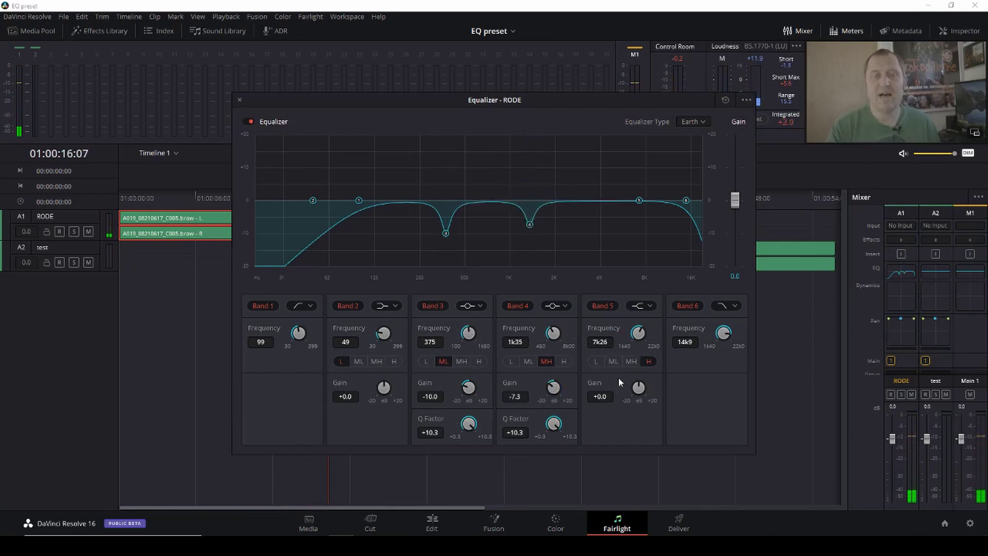
- Switch Band 5 to a bell and make it a narrow −7.2 dB notch at 10.9 kHz
click(653, 307)
click(650, 336)
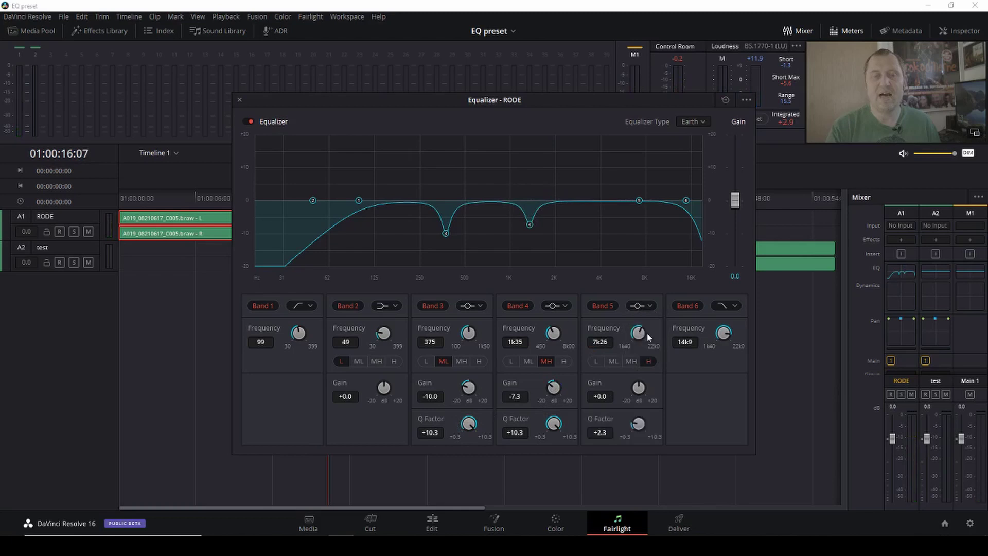
mouse_move(643, 429)
mouse_down()
mouse_move(635, 390)
mouse_move(722, 409)
mouse_up()
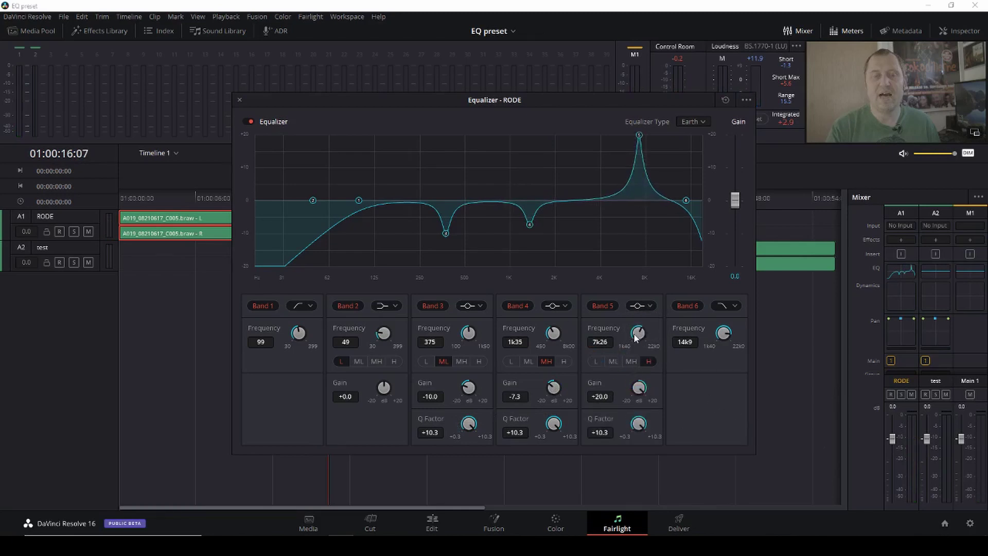
mouse_move(637, 337)
mouse_down()
mouse_move(659, 335)
mouse_move(659, 355)
mouse_up()
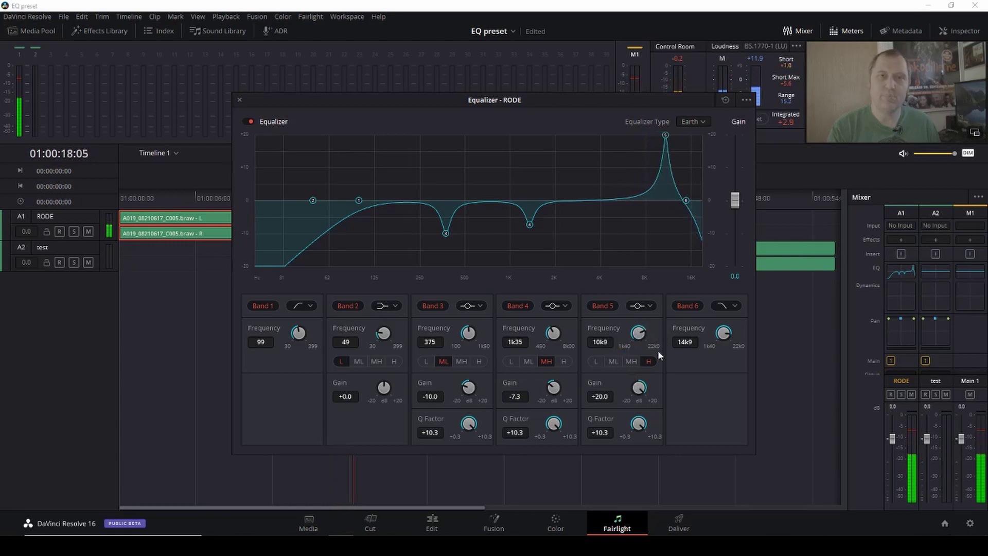
drag(638, 389, 535, 399)
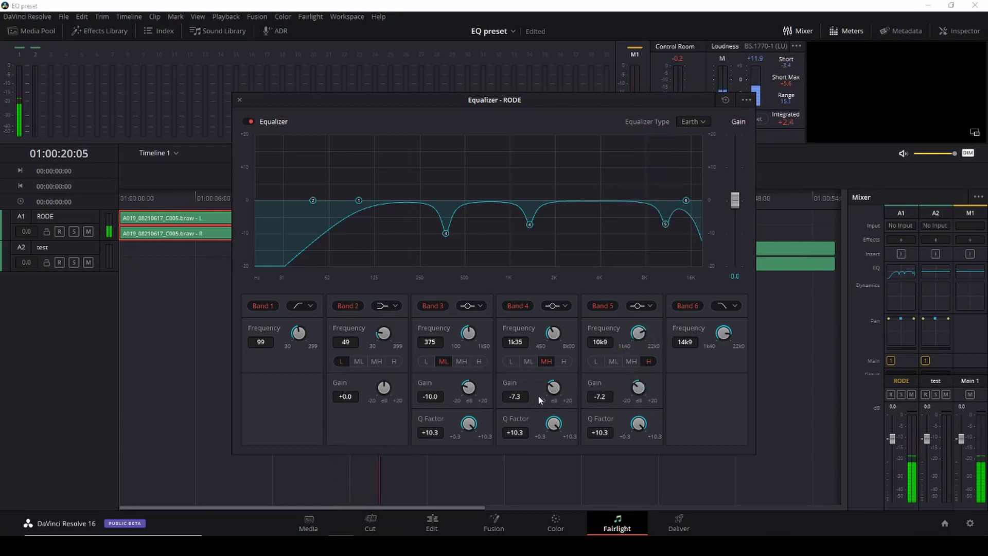
- Replay from the start, bypass and re-enable the RODE EQ to compare, then close its window
key(space)
click(184, 193)
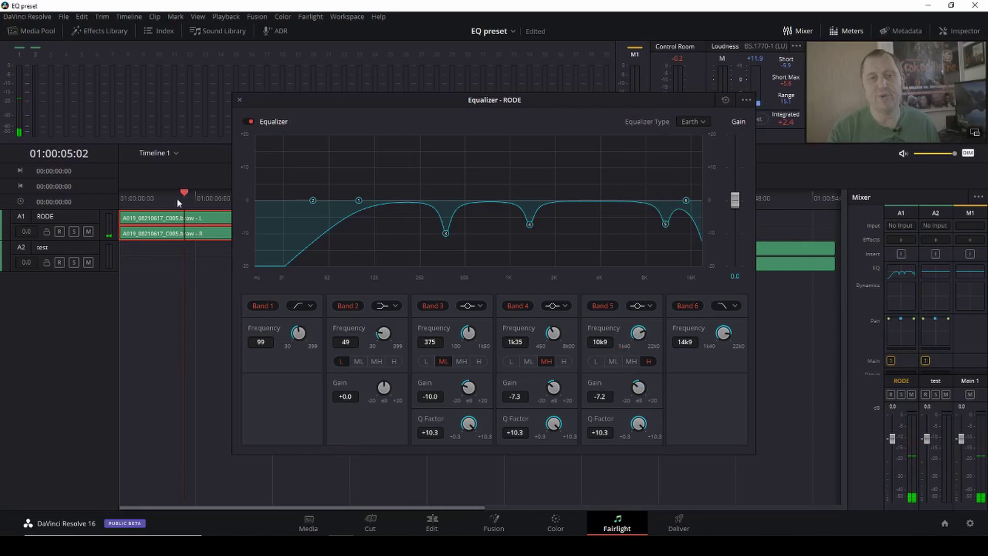
key(Home)
key(space)
click(248, 122)
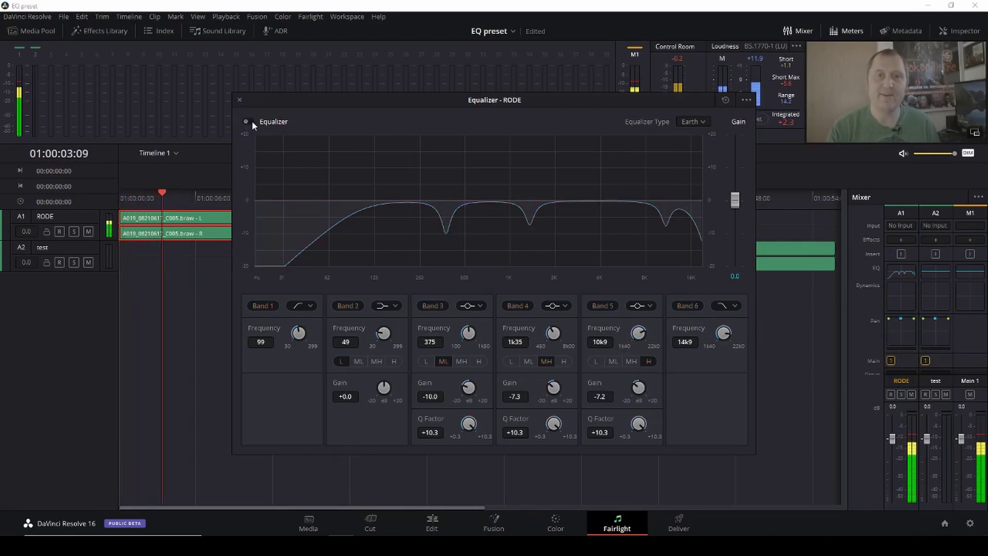
click(252, 121)
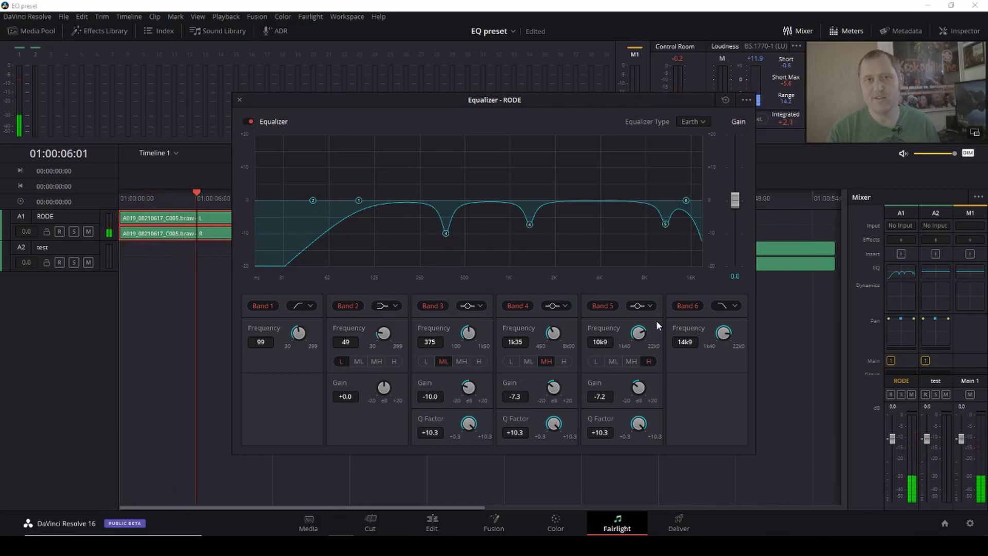
click(240, 101)
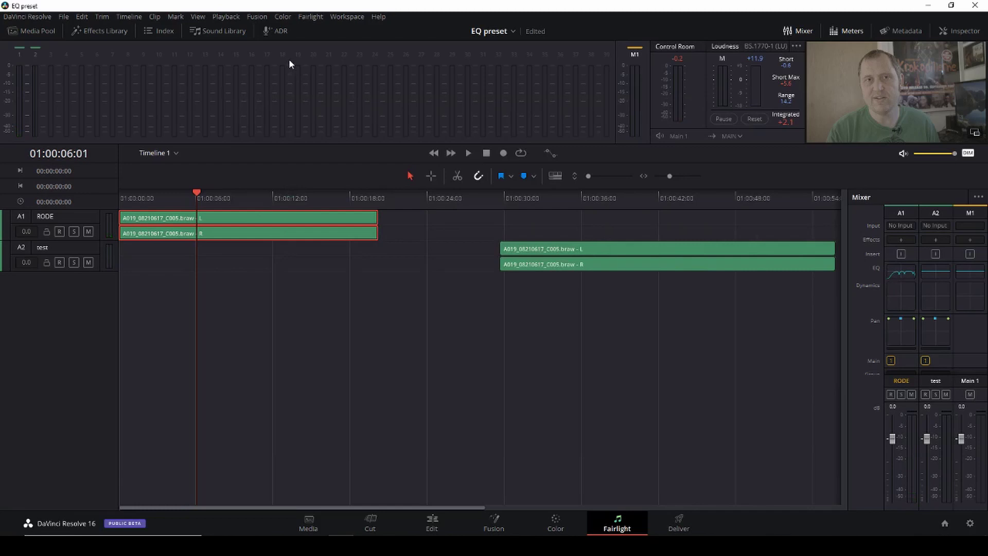
- In the Presets Library, save RODE's EQ as equalizer preset 'Wireless go preset', then close the library
click(310, 17)
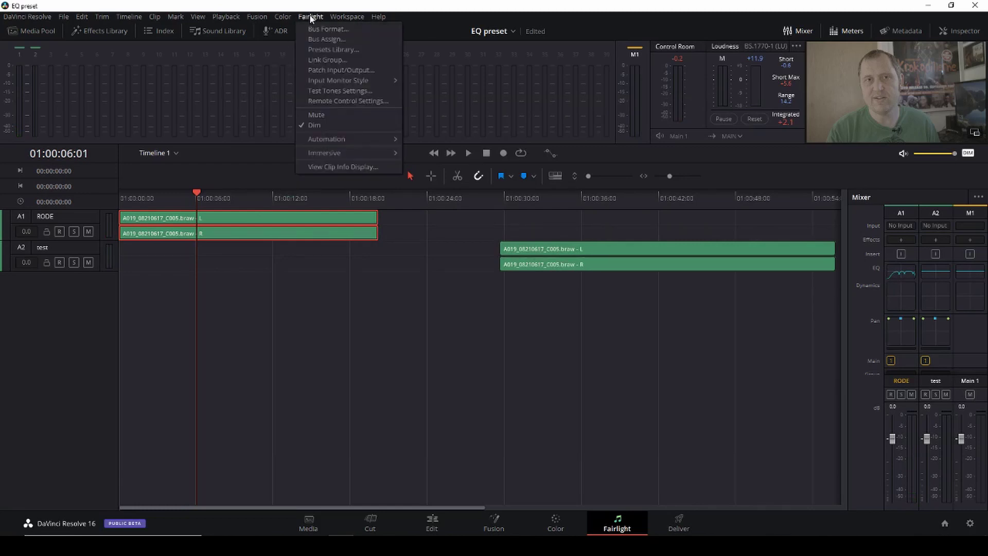
click(319, 52)
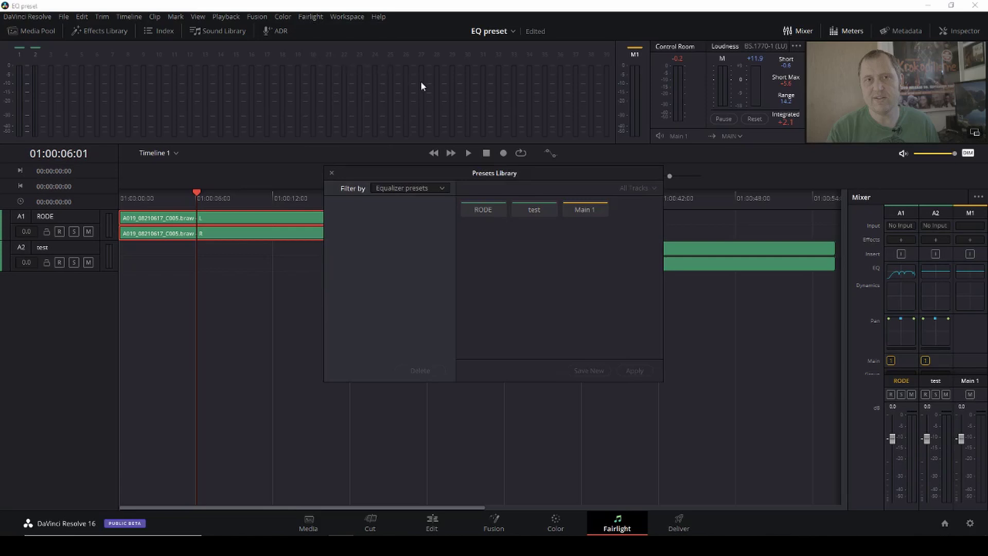
click(442, 189)
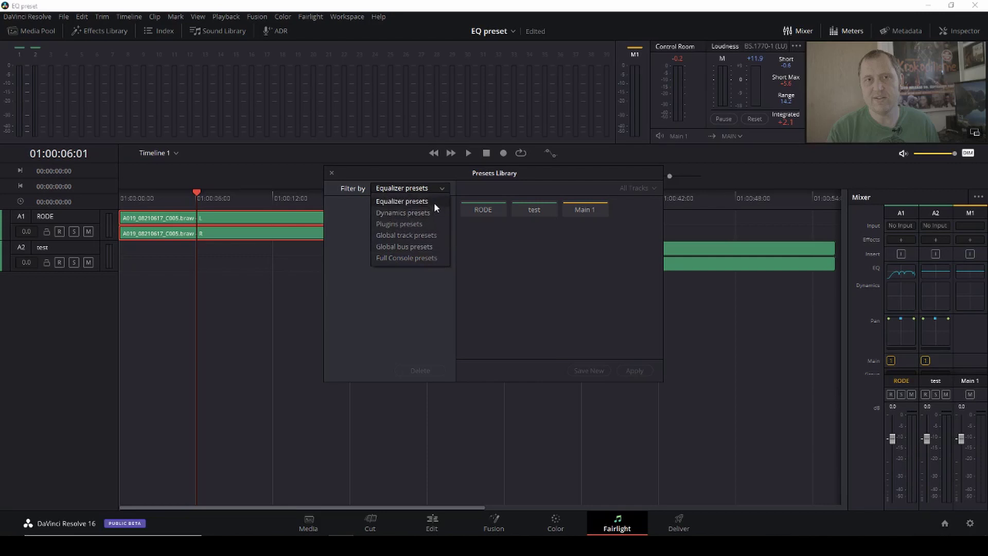
click(435, 205)
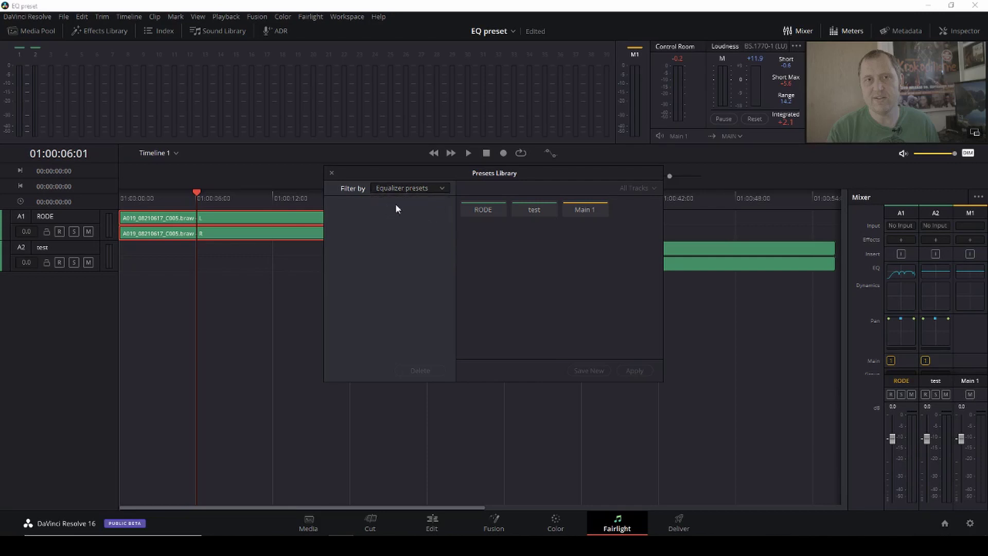
click(474, 211)
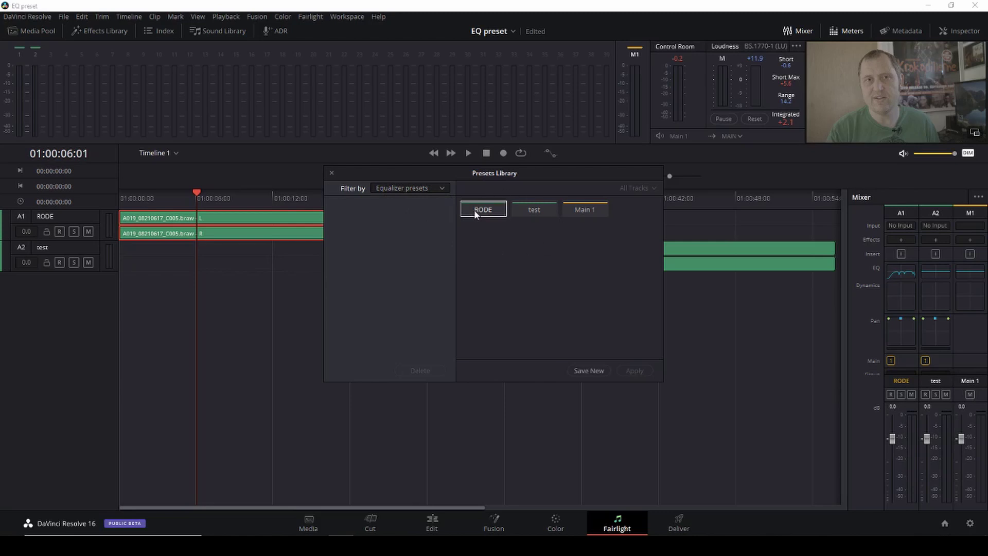
click(595, 370)
text(Wireless go preset)
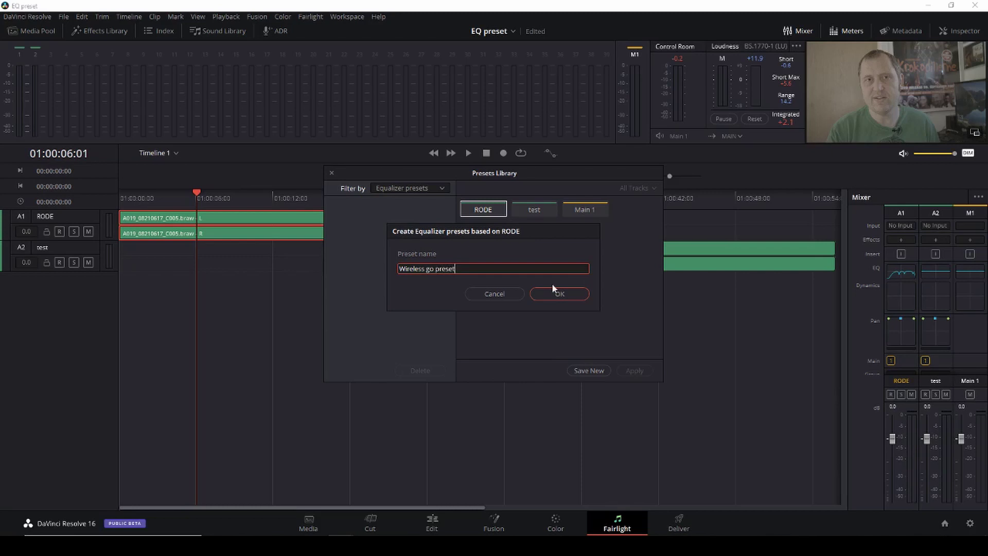
click(574, 291)
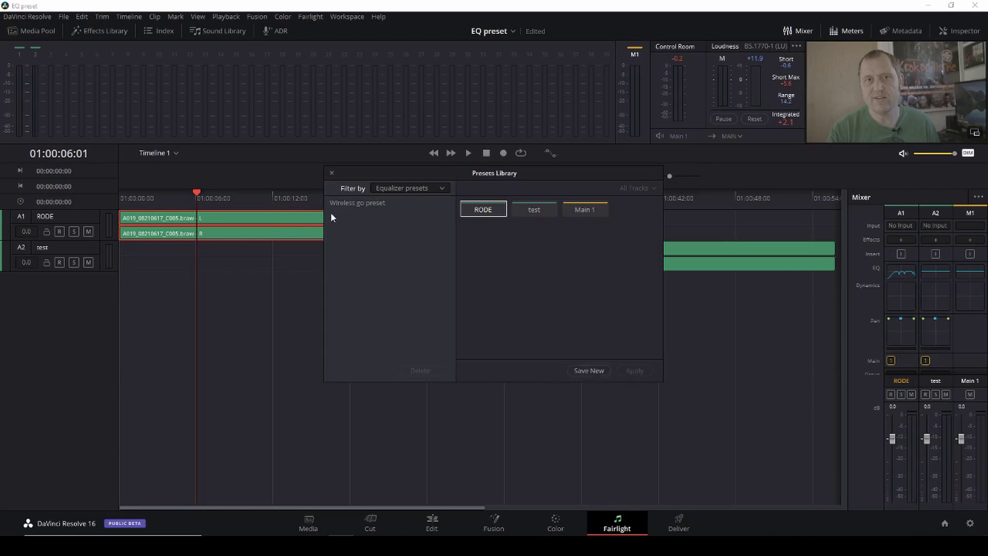
click(332, 173)
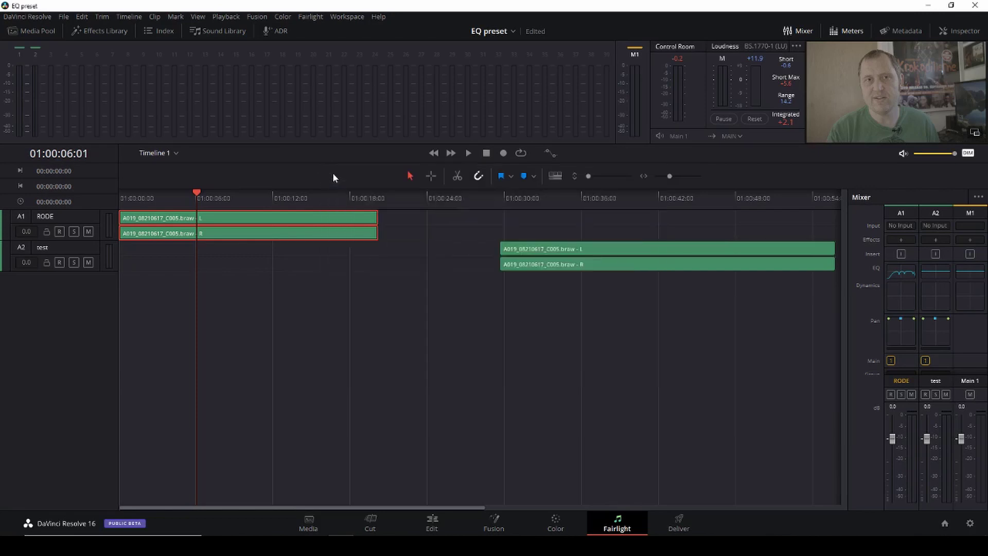
- Select the test track's clip pair on A2 and briefly play back around 01:00:15
click(581, 258)
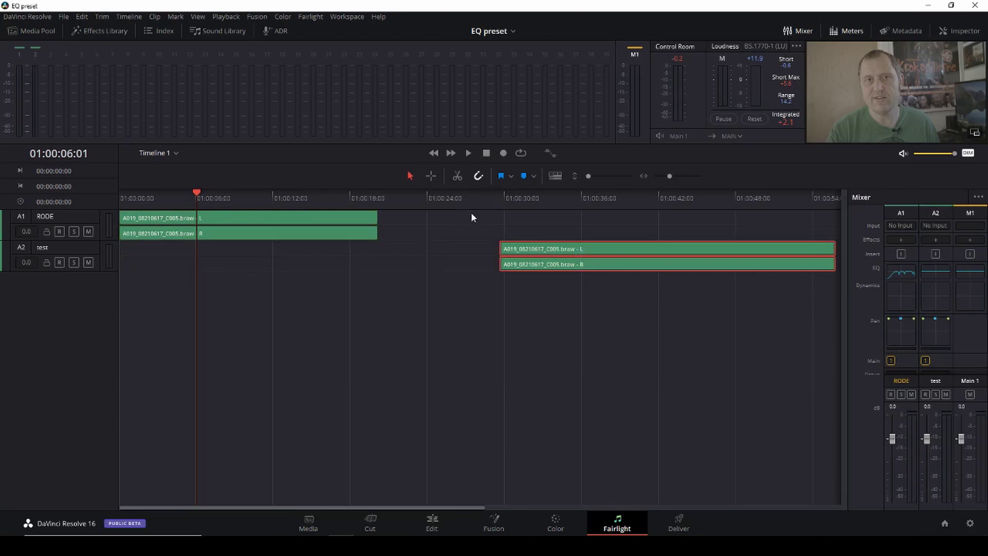
click(316, 196)
key(space)
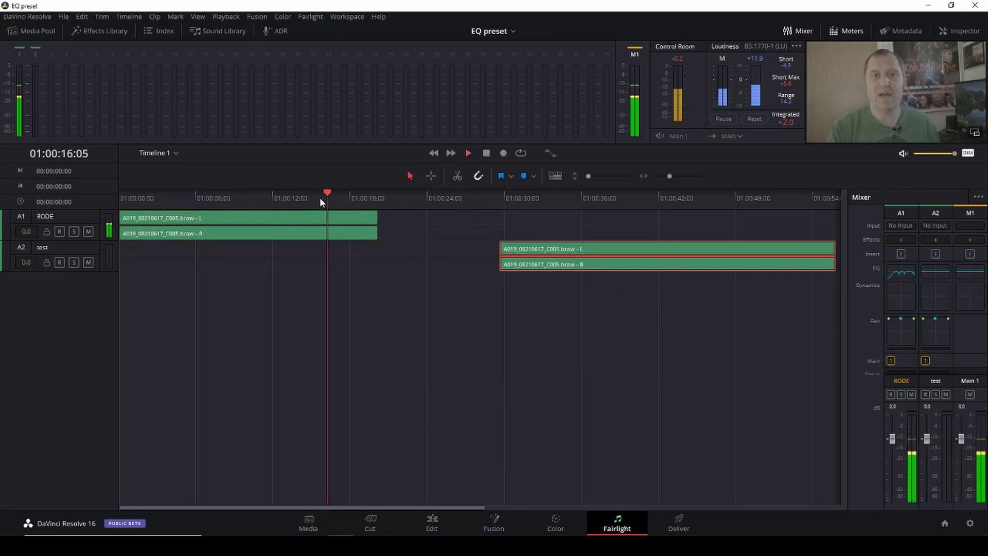
key(space)
click(518, 203)
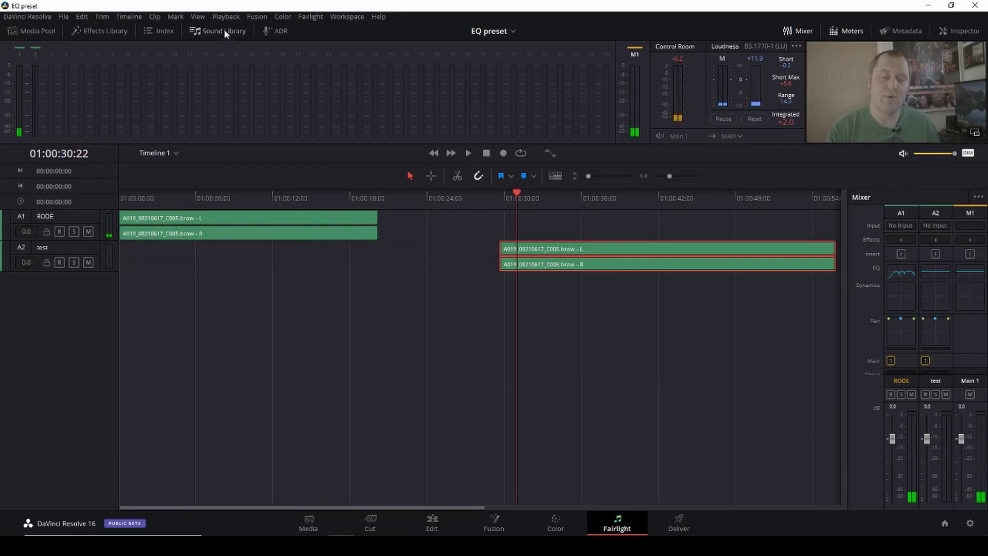
- Apply the 'Wireless go preset' equalizer preset from the Presets Library to the test track
click(305, 17)
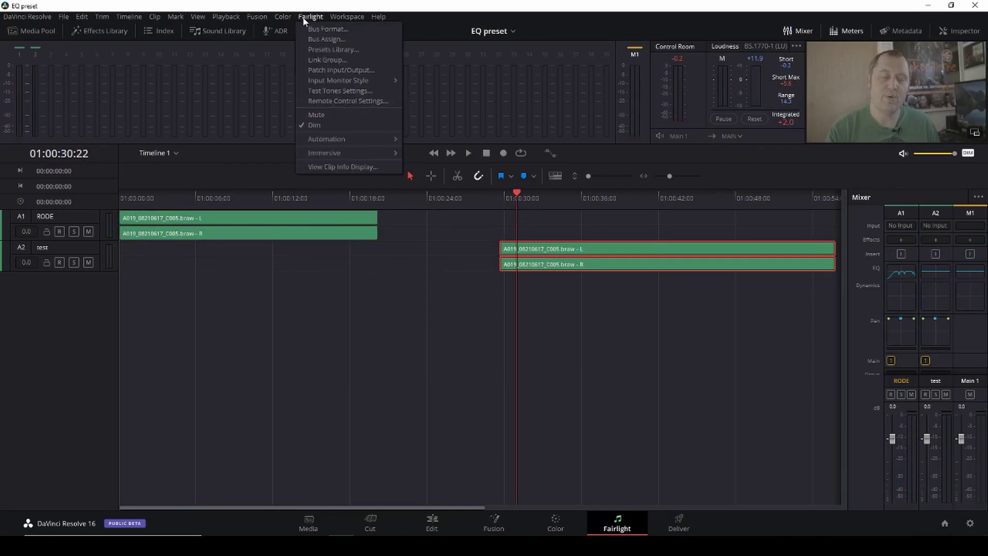
click(331, 49)
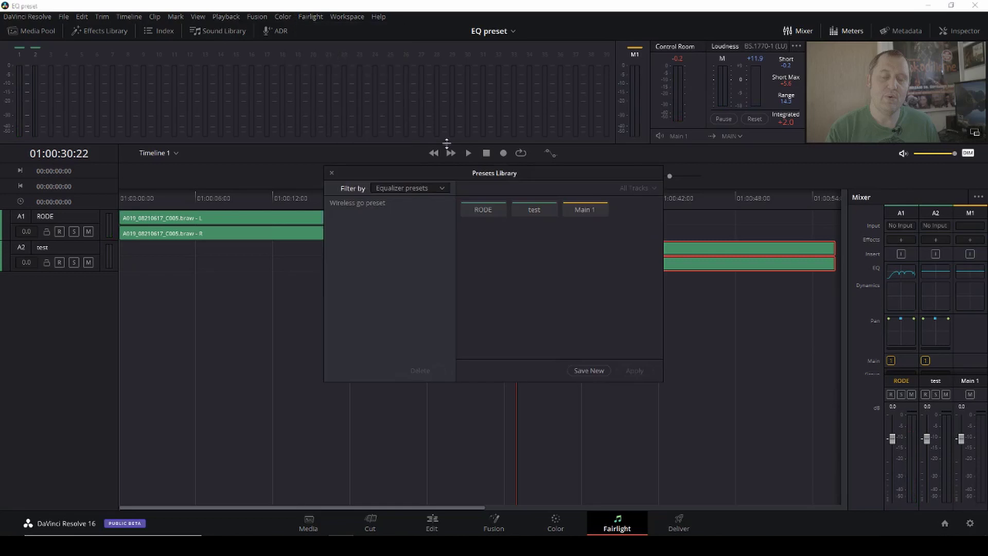
click(442, 190)
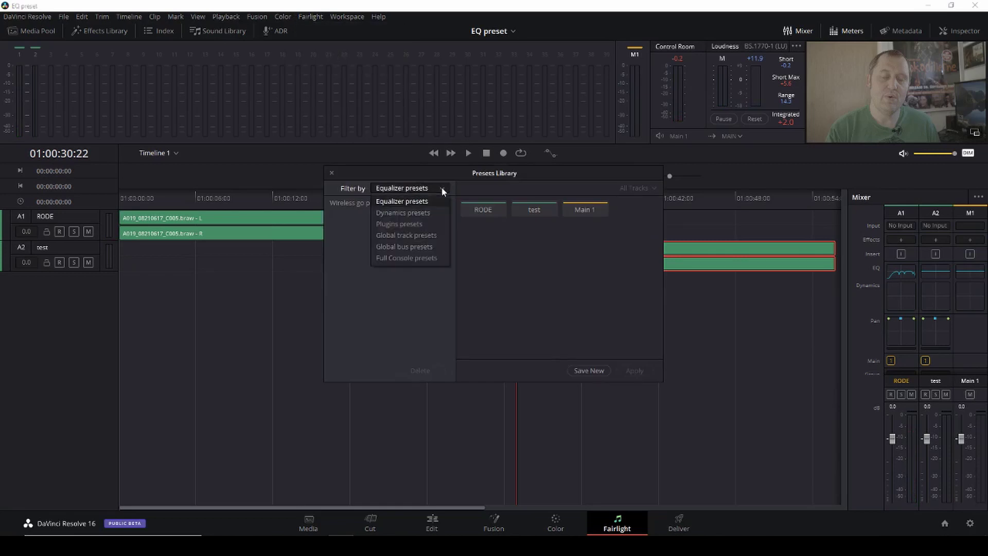
click(442, 190)
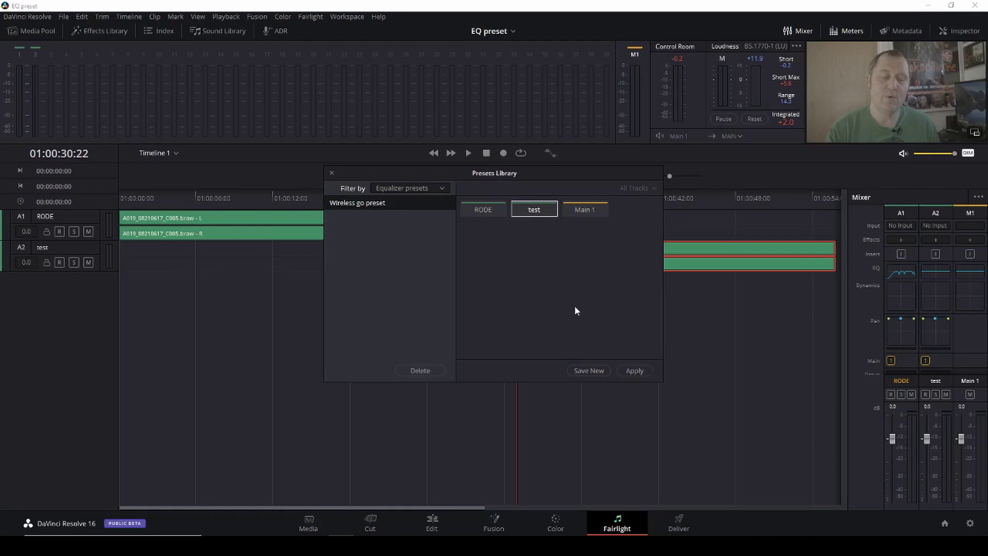
click(639, 371)
- Close the Presets Library and play part of the test track clip to hear the new EQ
click(332, 174)
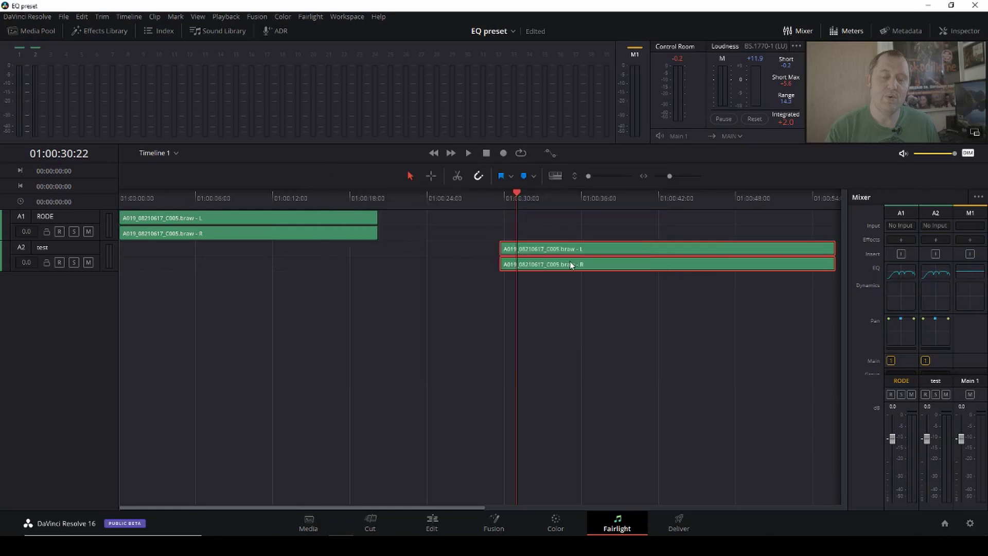
click(495, 204)
key(space)
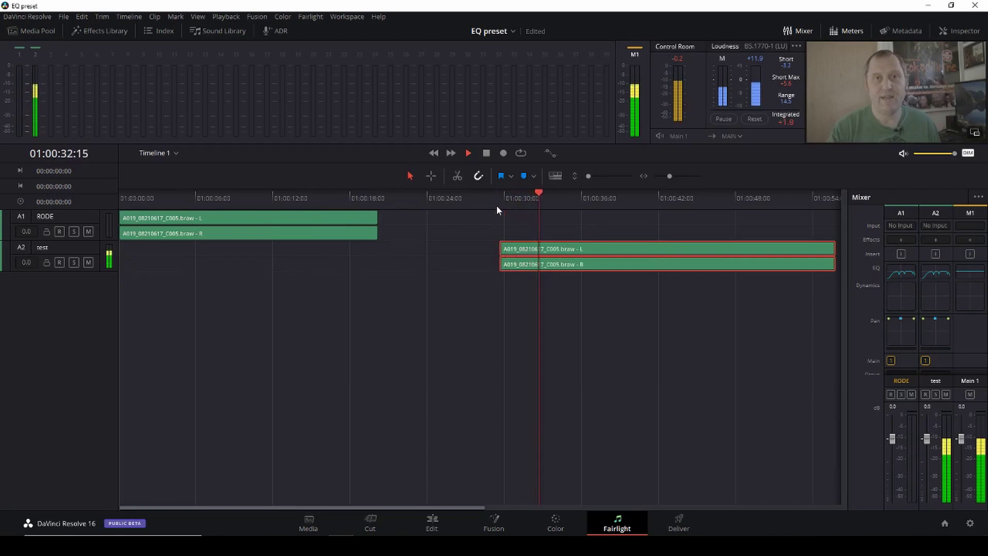
key(space)
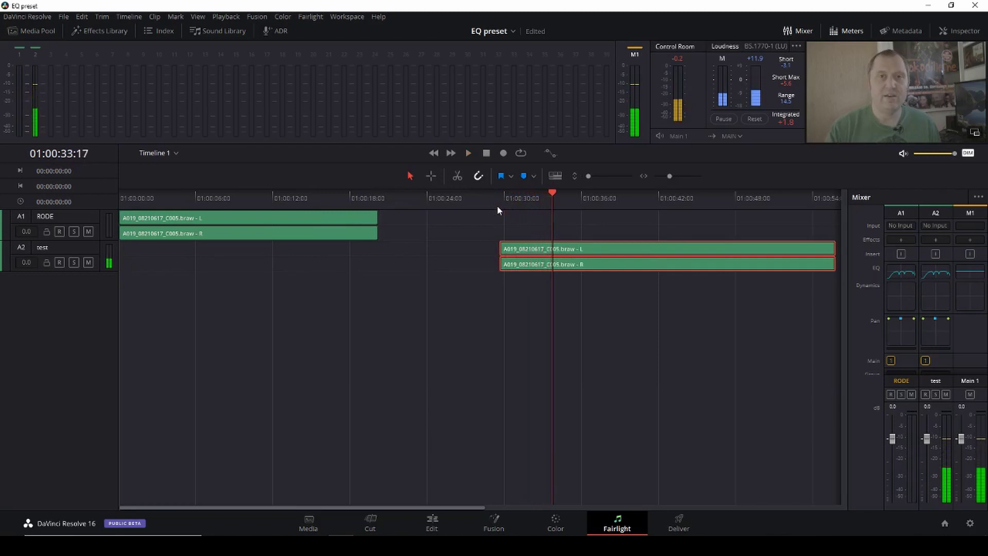